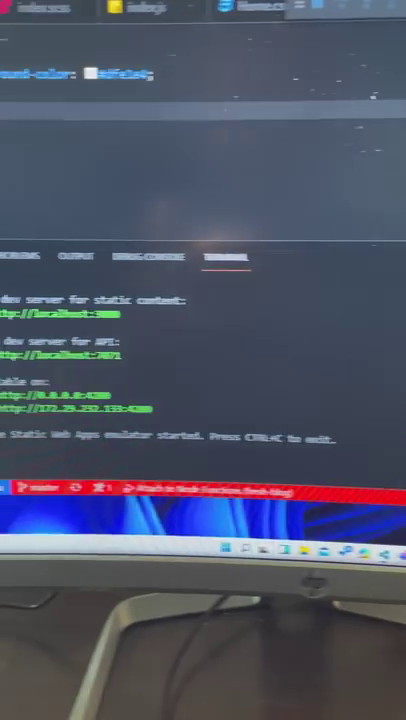
- Rename the npm, swa and host start terminals to React, Emulator and Azure Functions
click(212, 291)
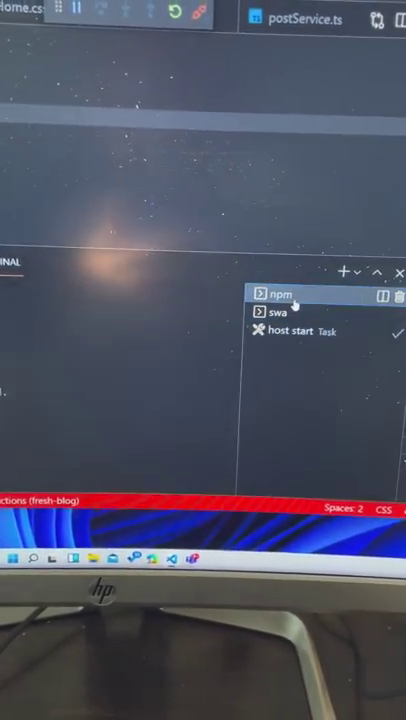
right_click(269, 296)
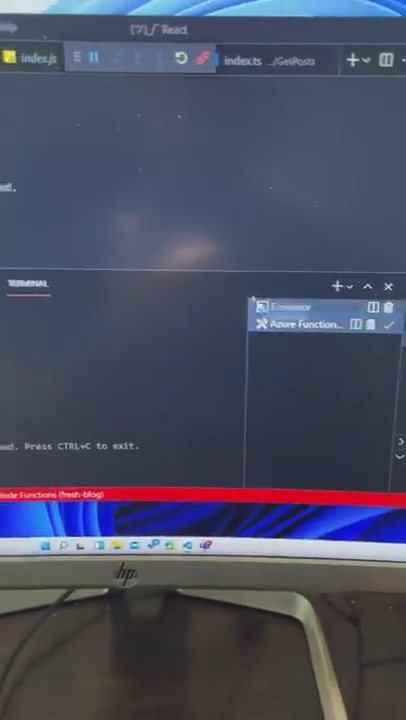
- Move the Emulator and Azure Functions terminals into the editor area as tabs
mouse_move(385, 340)
mouse_down()
mouse_move(210, 217)
mouse_move(290, 276)
mouse_up()
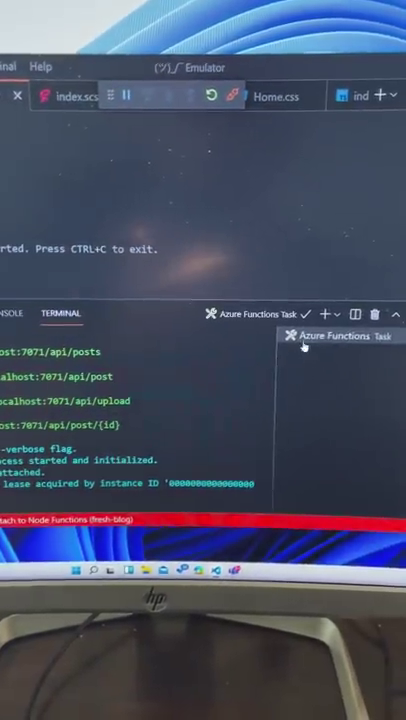
mouse_move(313, 340)
mouse_down()
mouse_move(265, 230)
mouse_move(270, 235)
mouse_up()
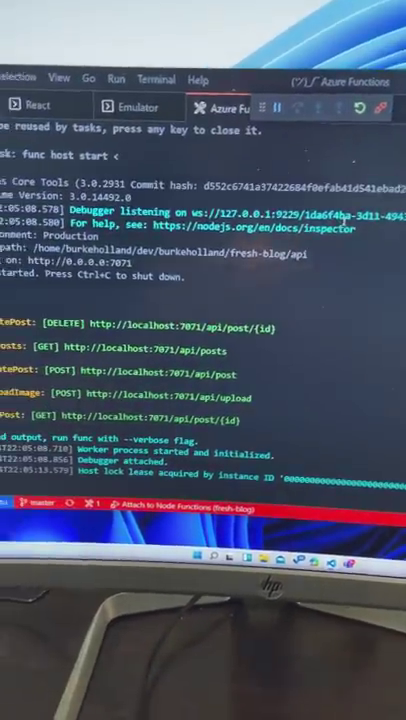
- Open a terminal tab from the Ctrl+P picker, then reopen the picker and highlight Emulator
key(ctrl+p)
key(Down)
key(Return)
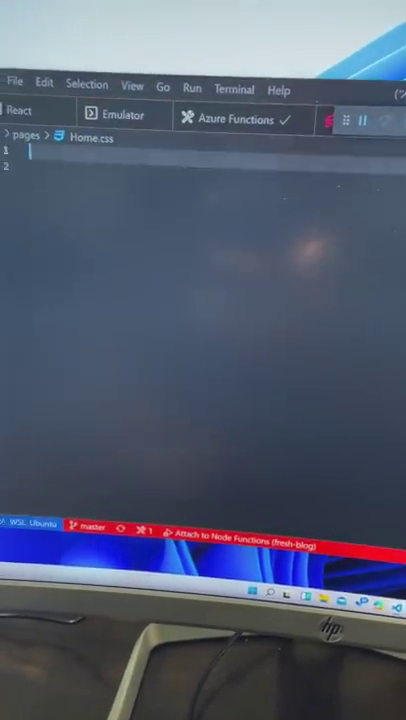
key(ctrl+p)
key(Down)
key(Down)
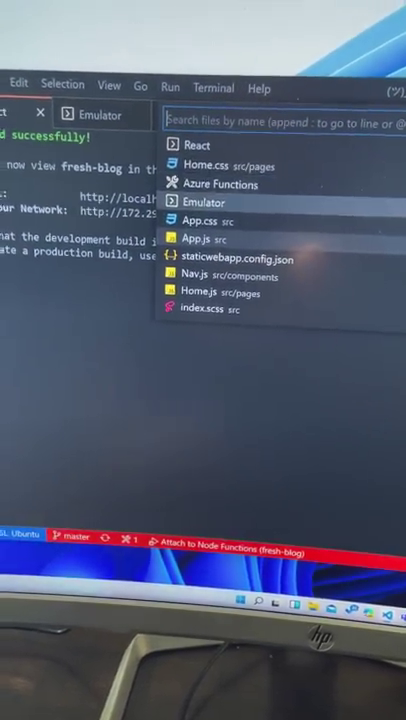